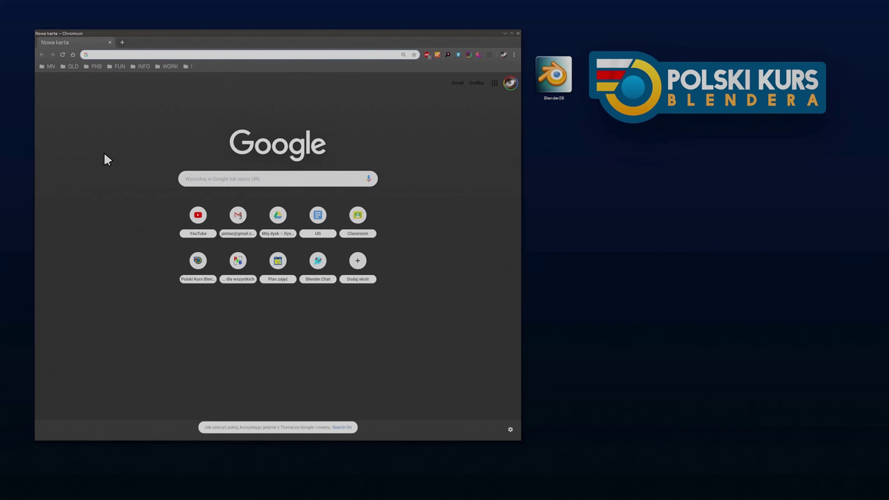
Go to blender.org, open its Download page and zoom the page to 110%
text(blender.org)
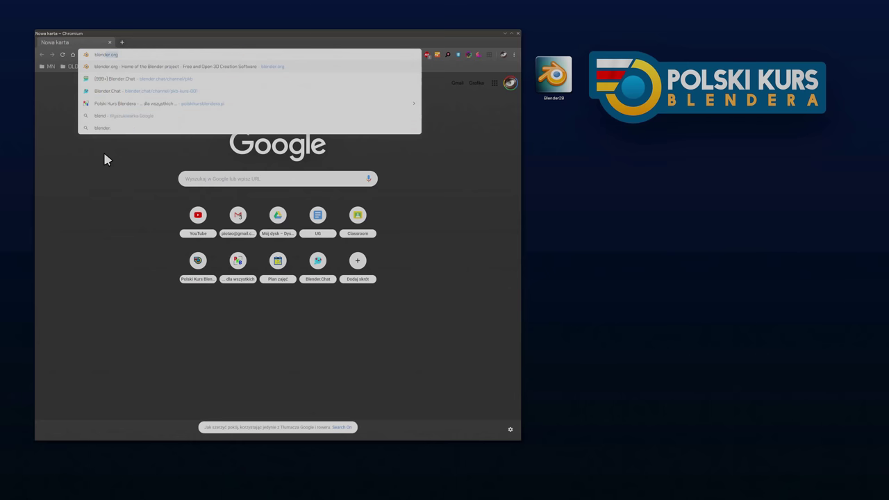
key(Return)
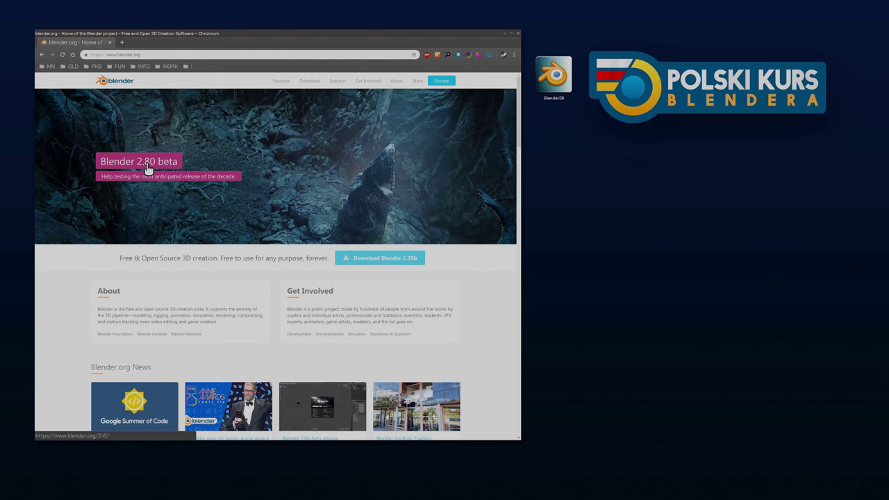
click(310, 82)
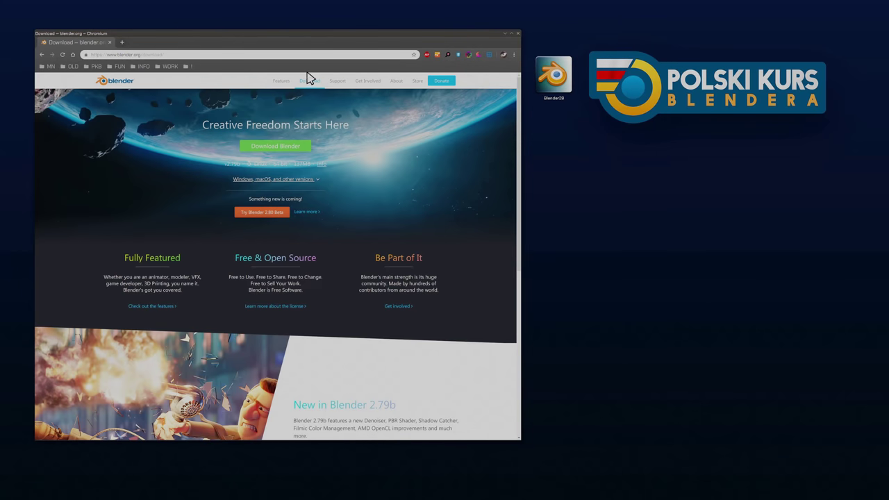
key(ctrl+plus)
key(ctrl+plus)
key(ctrl+plus)
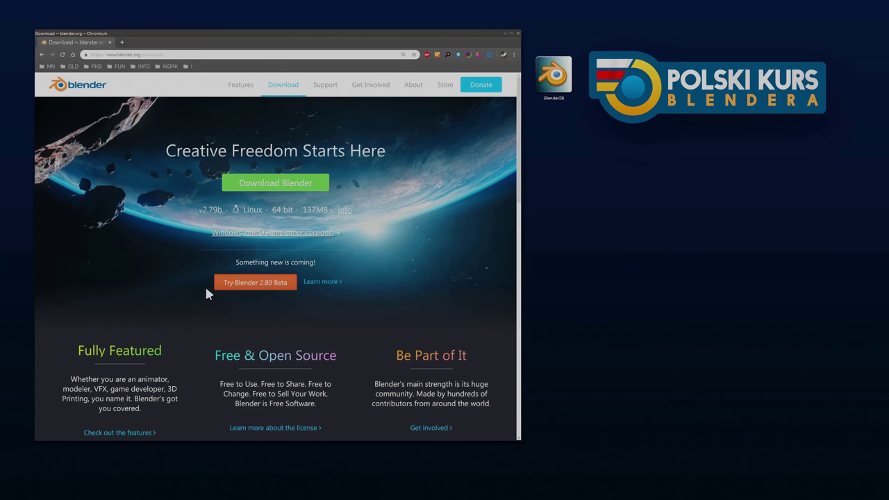
click(234, 281)
Expand the 'Windows, macOS, and other versions' list of Blender 2.79b builds
click(337, 238)
scroll(344, 223, down, 1)
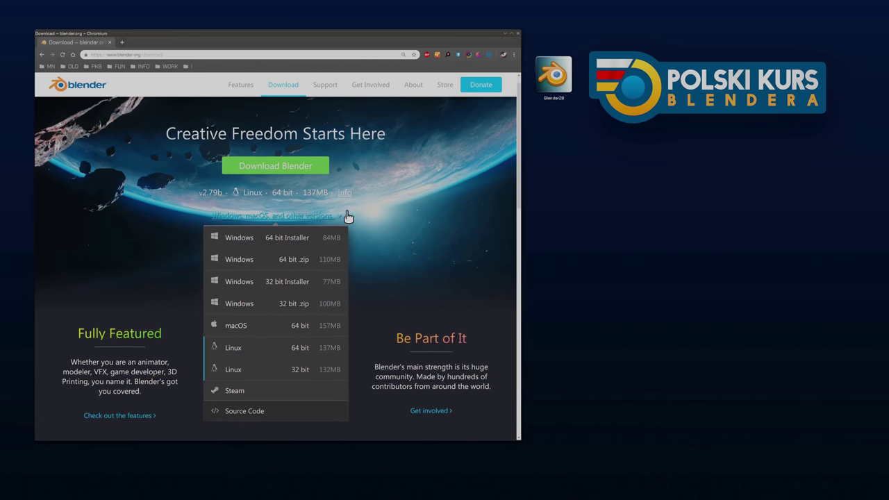
scroll(357, 199, down, 1)
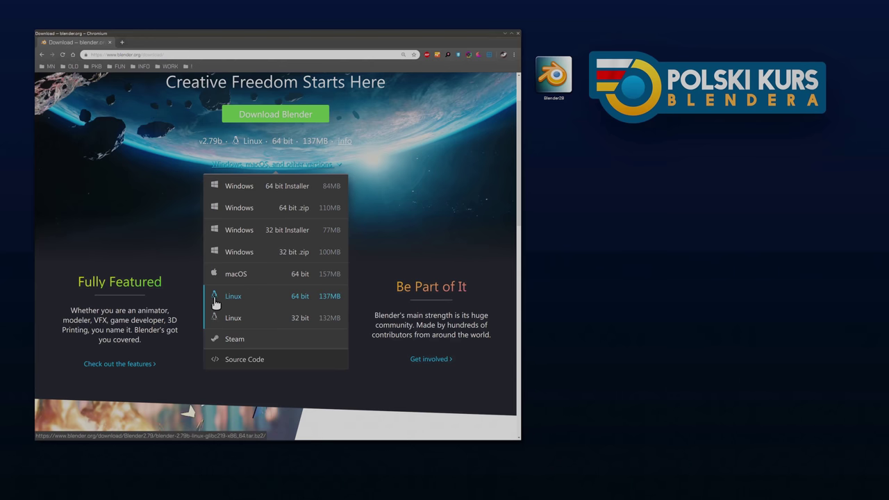
Start the 2.79b Linux 64 bit download, cancel the save, and return to the Download page
click(285, 294)
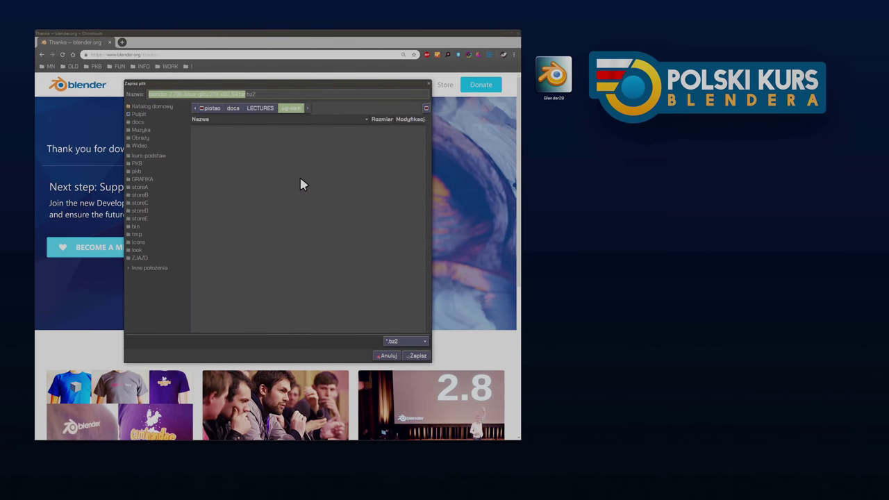
click(207, 109)
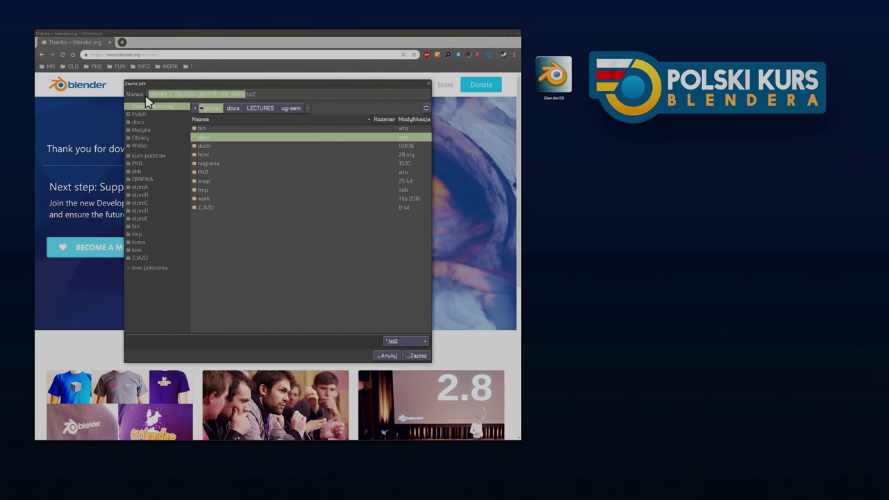
click(428, 84)
click(284, 87)
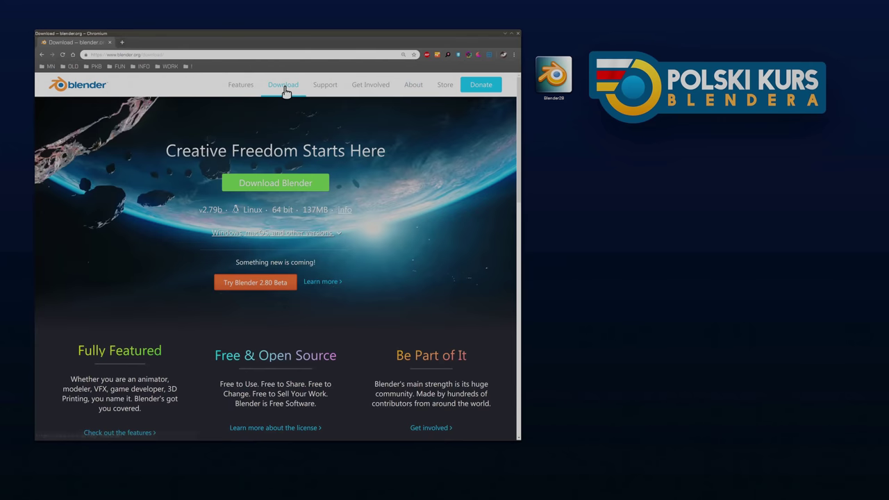
Scroll down the Download page and open the Latest Experimental Builds page
scroll(419, 230, down, 2)
scroll(419, 230, down, 2)
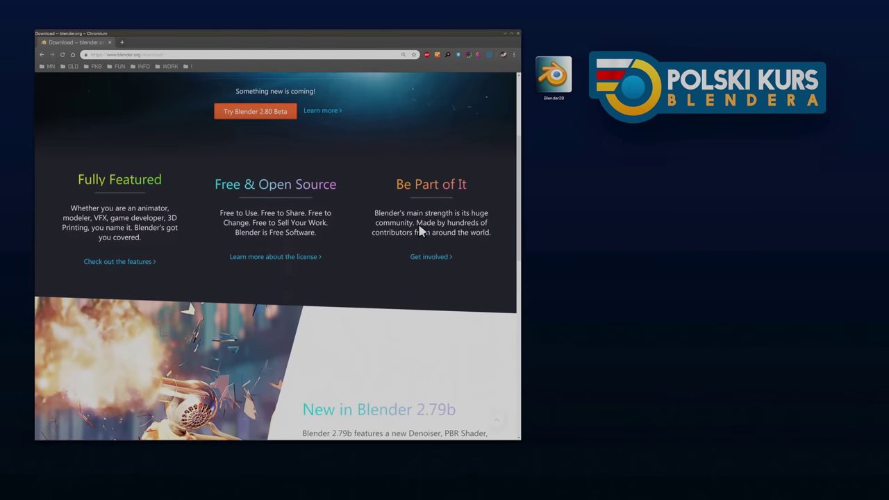
scroll(418, 230, down, 2)
scroll(371, 182, down, 2)
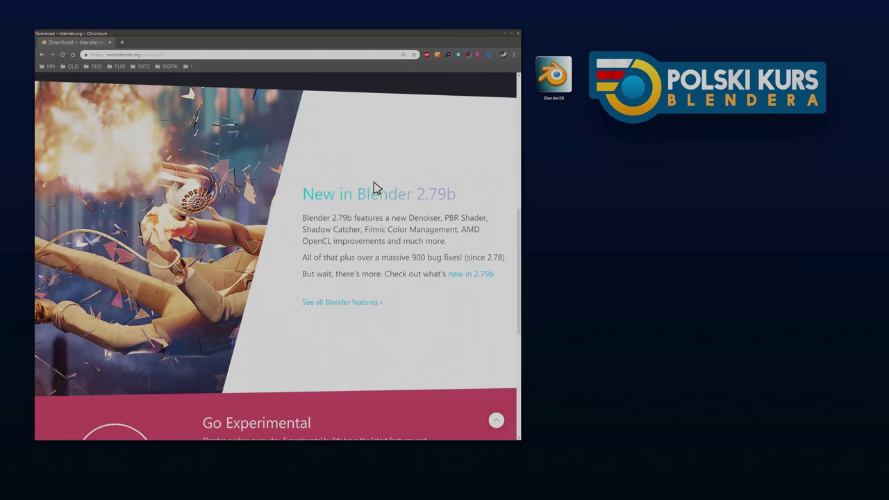
scroll(371, 188, down, 1)
scroll(373, 188, down, 3)
scroll(374, 187, down, 2)
scroll(375, 189, down, 1)
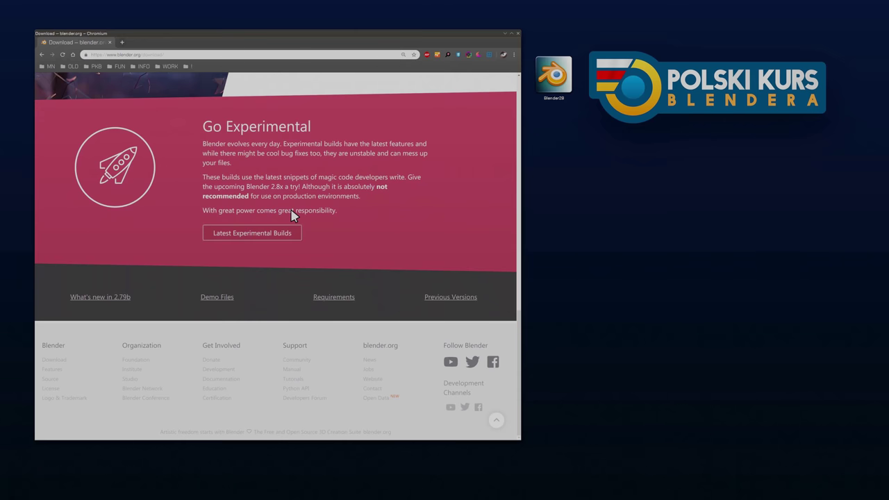
click(255, 238)
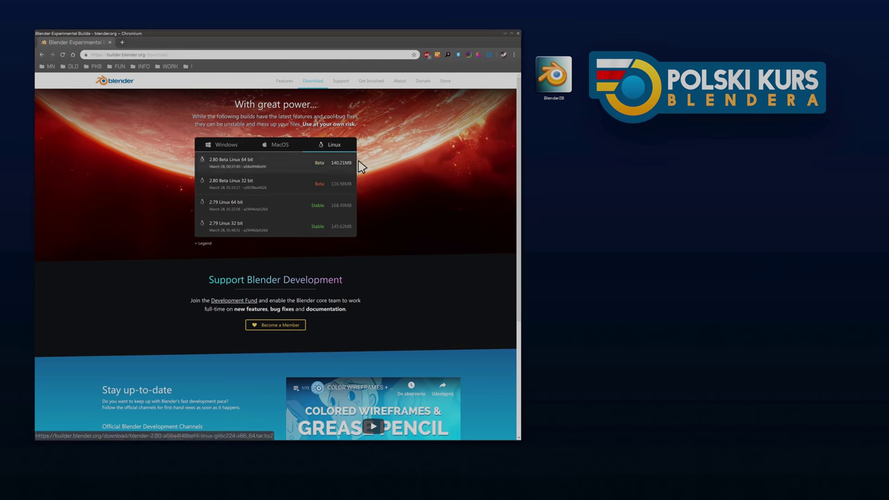
Look through the macOS and Windows builds, then download the 2.80 Beta Linux 64 bit build
click(280, 143)
click(238, 146)
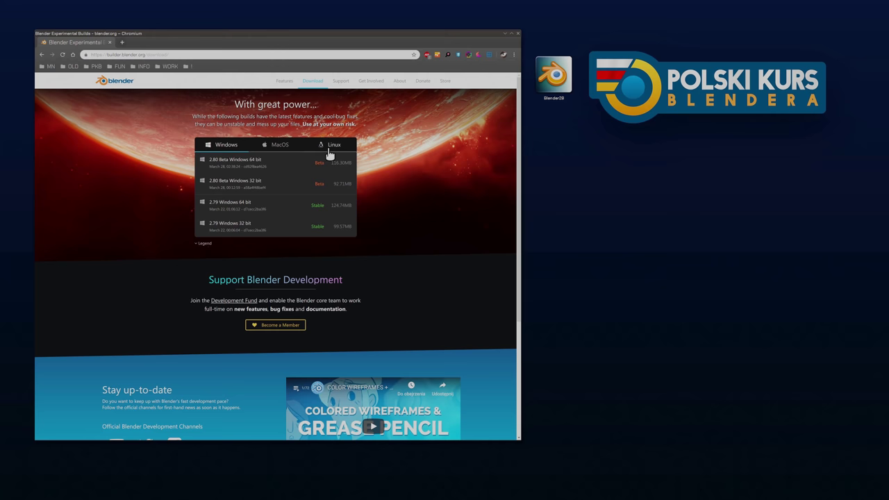
click(338, 144)
click(235, 161)
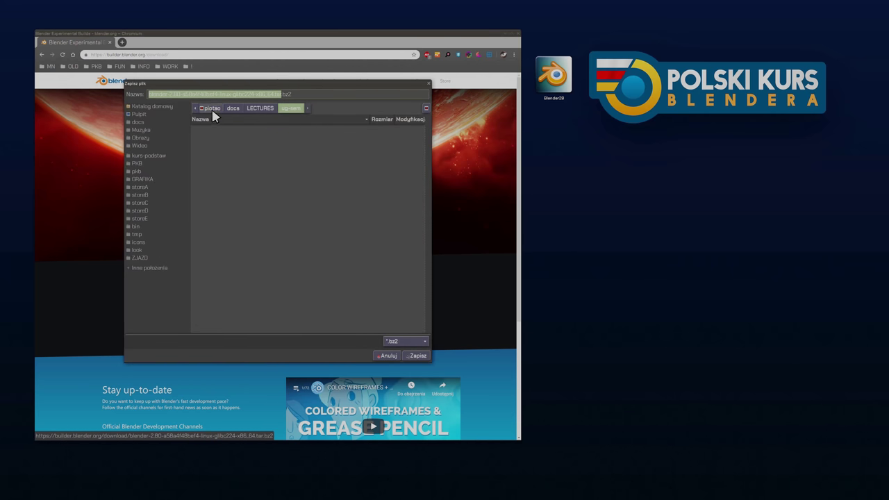
Save the 2.80 Beta archive into the home bin/blenders folder
click(213, 109)
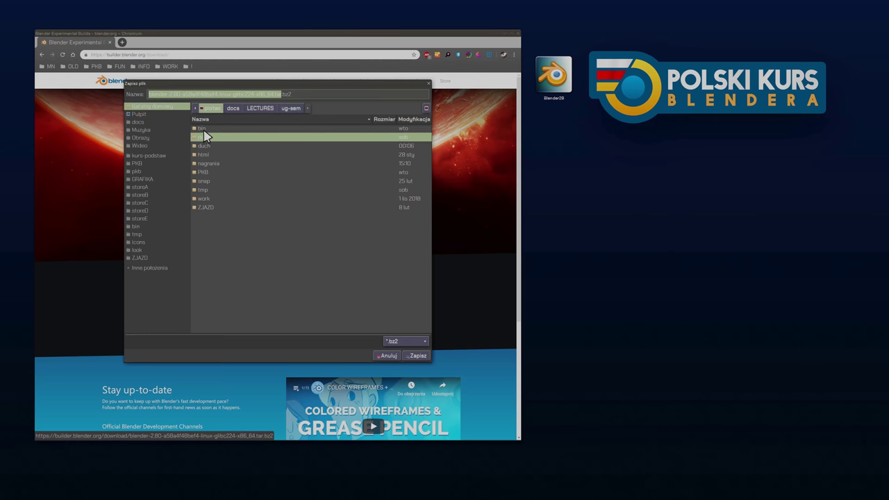
double_click(204, 129)
double_click(209, 129)
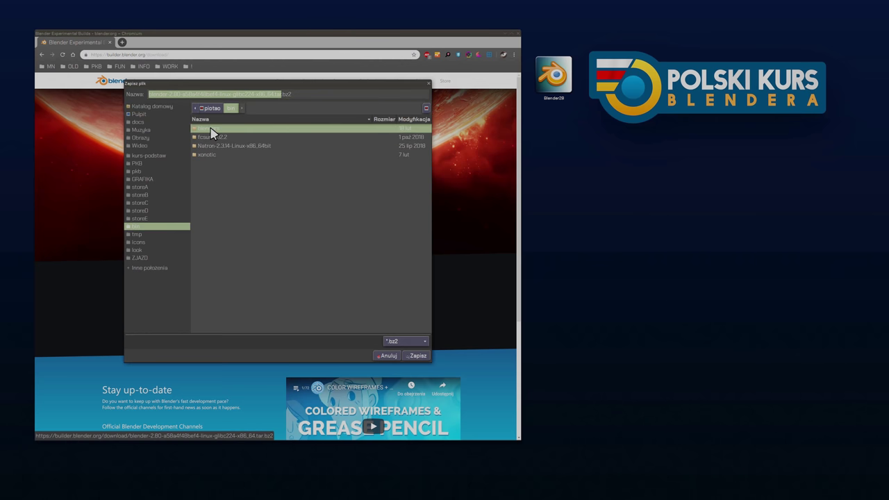
drag(394, 341, 475, 405)
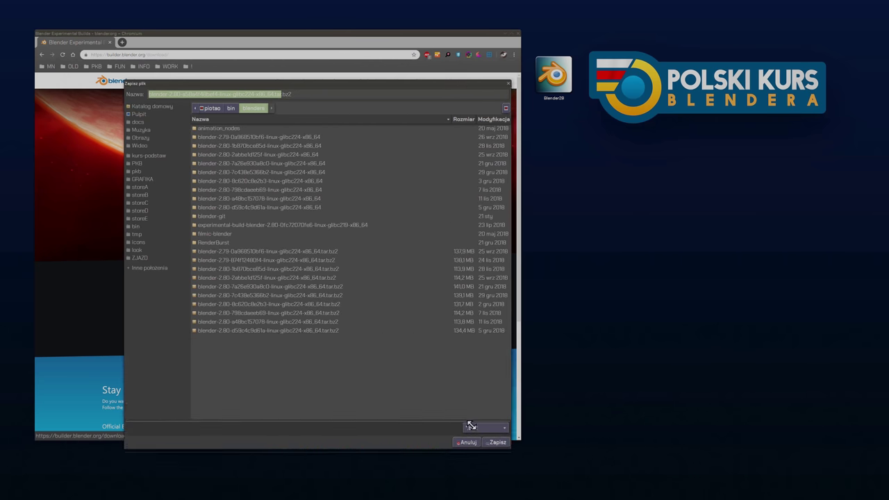
click(169, 94)
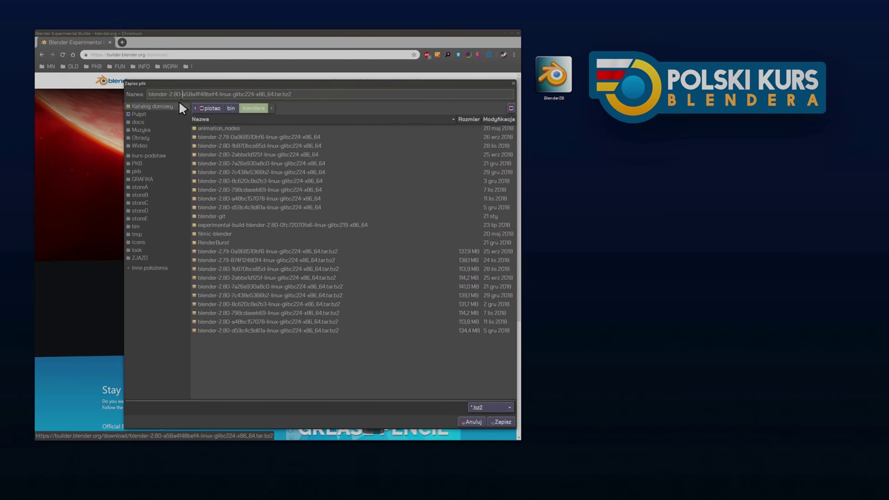
click(196, 94)
click(500, 422)
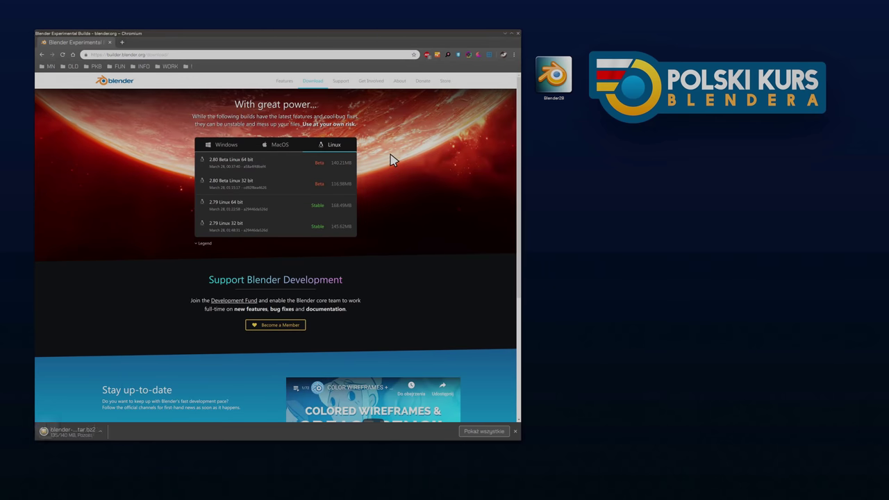
click(101, 432)
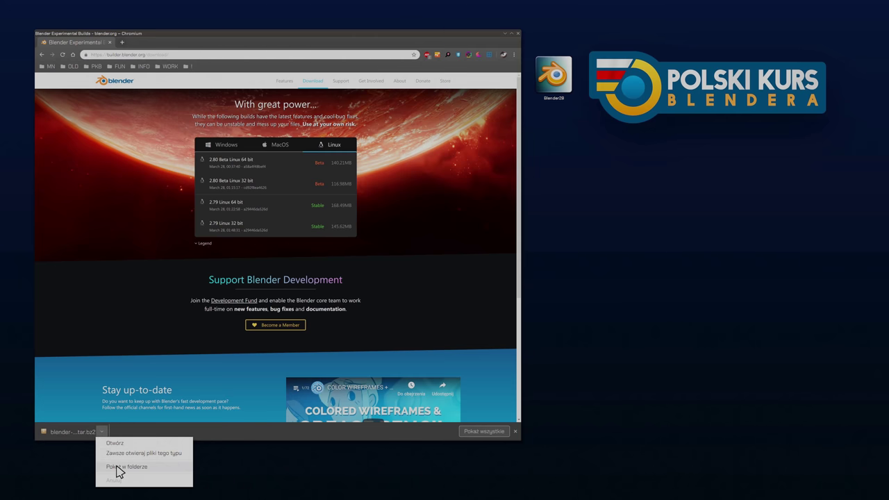
Show the download in the blenders folder, enlarge the file manager, and select the blender-2.80-a58a4f48bef4 tar.bz2
click(153, 467)
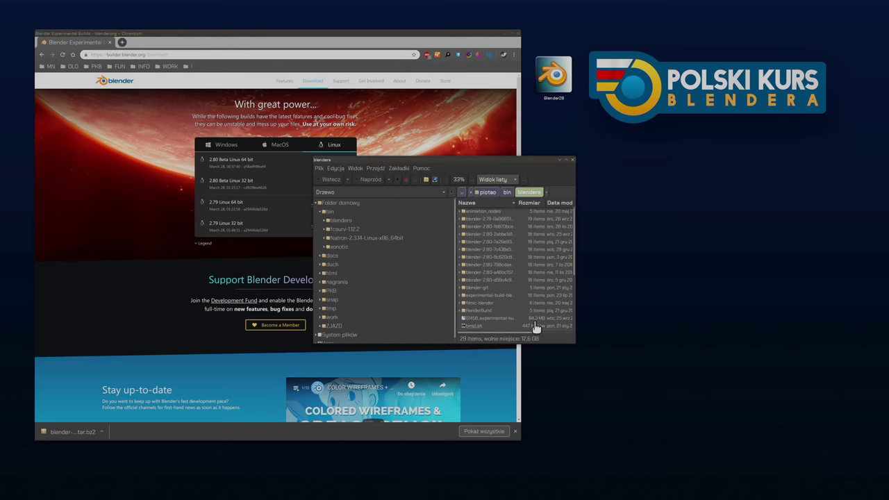
drag(576, 342, 778, 444)
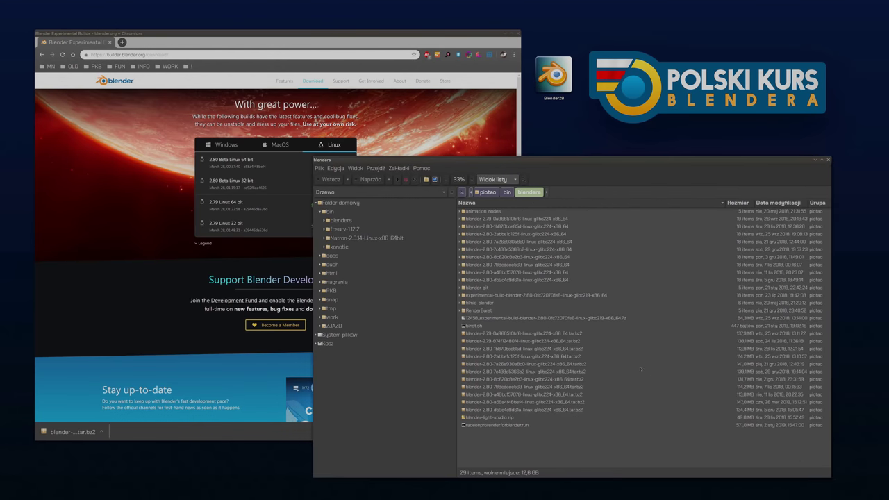
drag(625, 160, 461, 69)
ctrl+scroll(473, 225, up, 1)
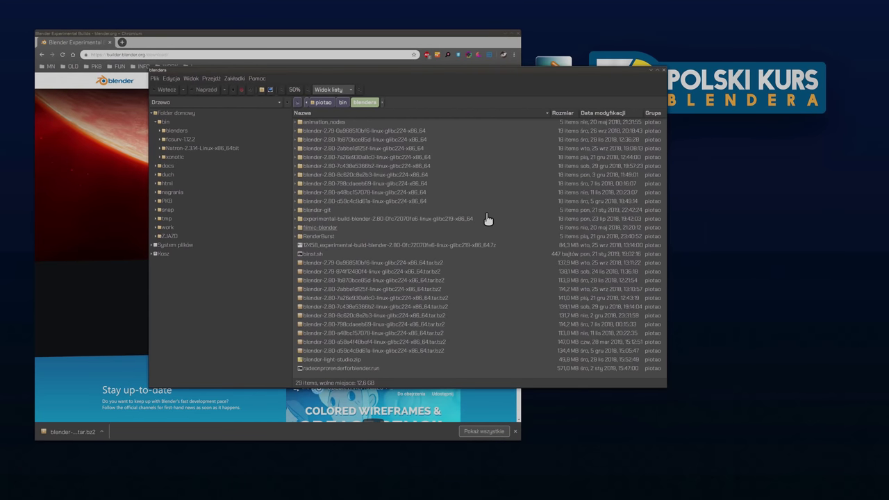
ctrl+scroll(487, 218, up, 1)
drag(657, 392, 747, 479)
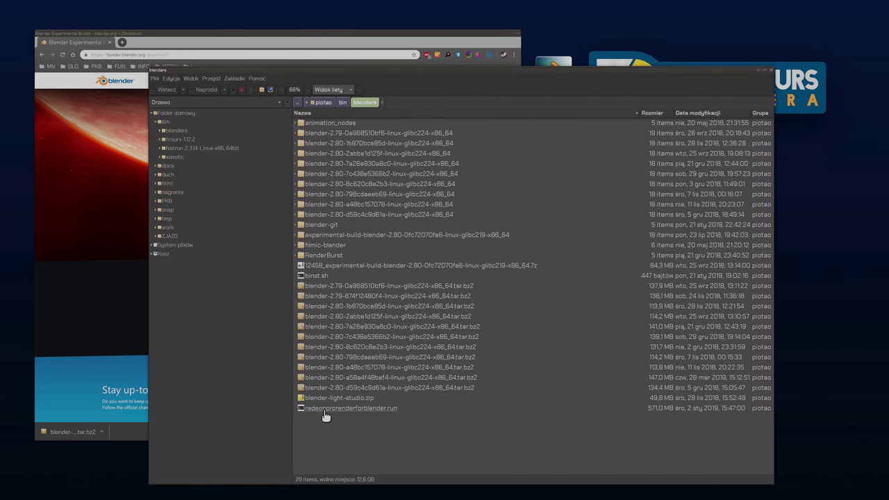
click(474, 377)
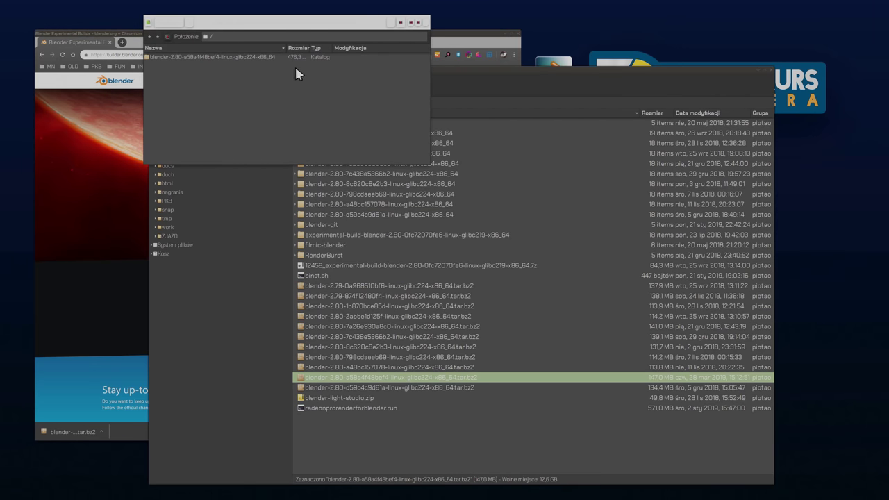
Drag the archive's blender-2.80 folder into blenders and let the 476,3 MB extraction finish
drag(312, 48, 321, 48)
mouse_move(161, 56)
mouse_down()
mouse_move(333, 245)
mouse_move(358, 436)
mouse_up()
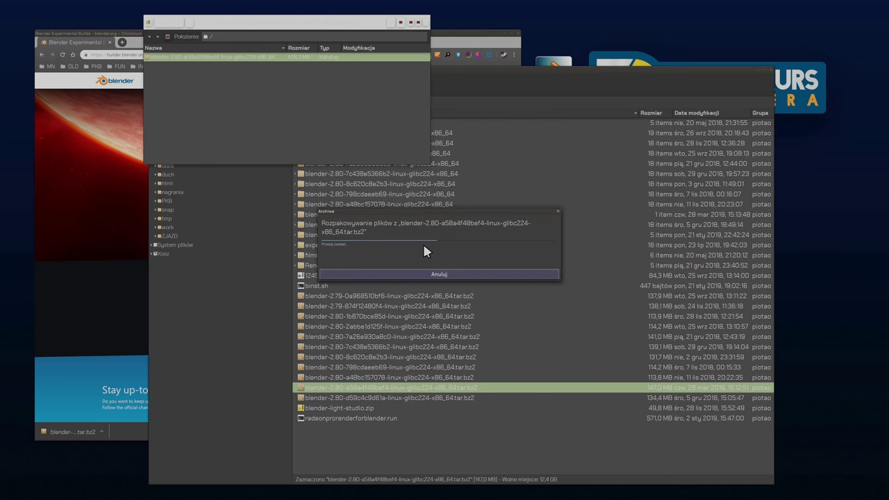
mouse_move(438, 212)
mouse_down()
mouse_move(190, 105)
mouse_move(286, 78)
mouse_up()
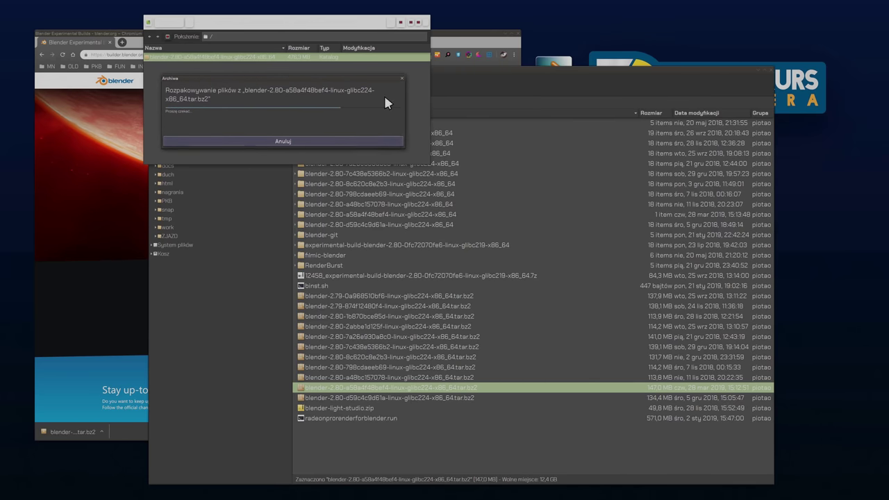
drag(478, 68, 480, 162)
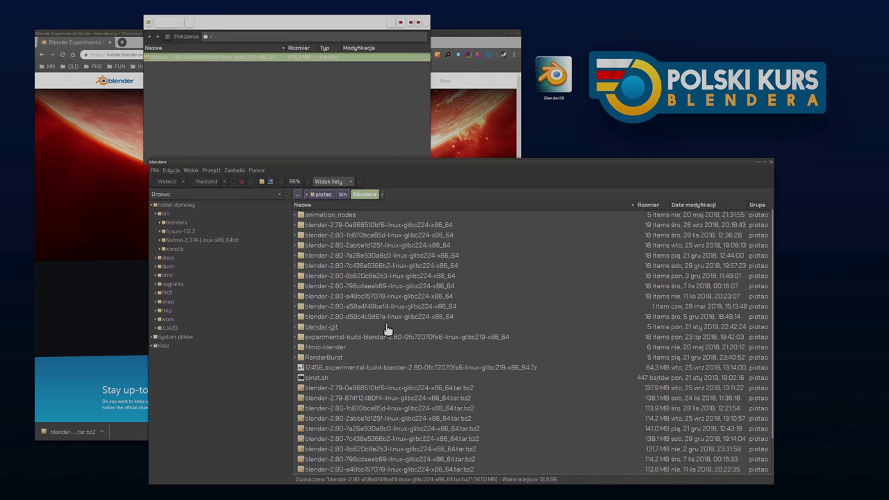
Open the extracted blender-2.80-a58a4f48bef4 folder and enlarge the view to show its 19 items
click(365, 308)
ctrl+scroll(419, 307, up, 4)
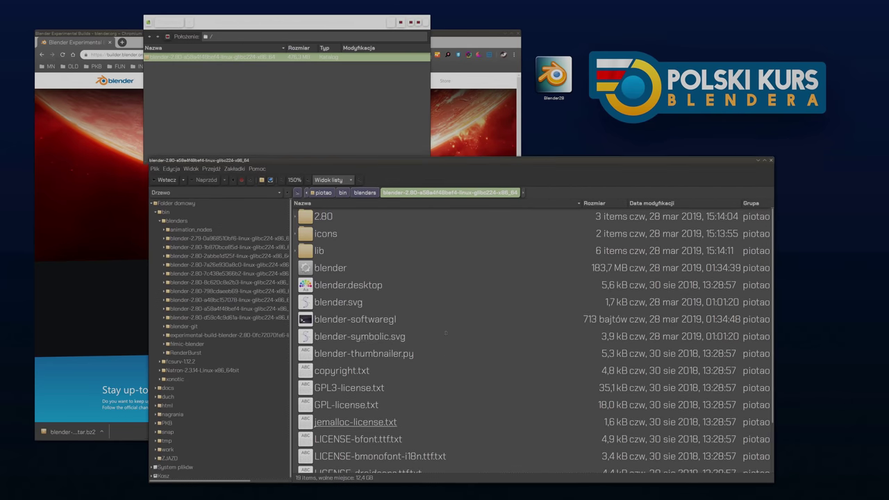
drag(433, 304, 364, 214)
drag(476, 354, 474, 435)
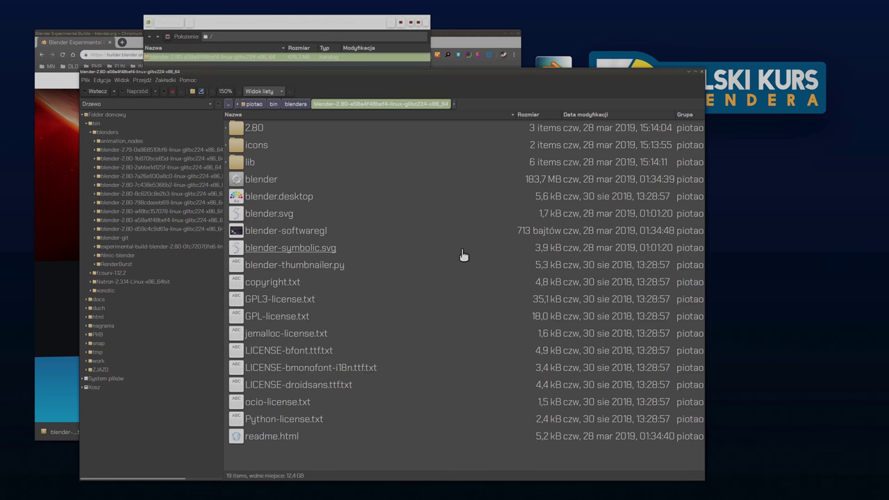
click(259, 182)
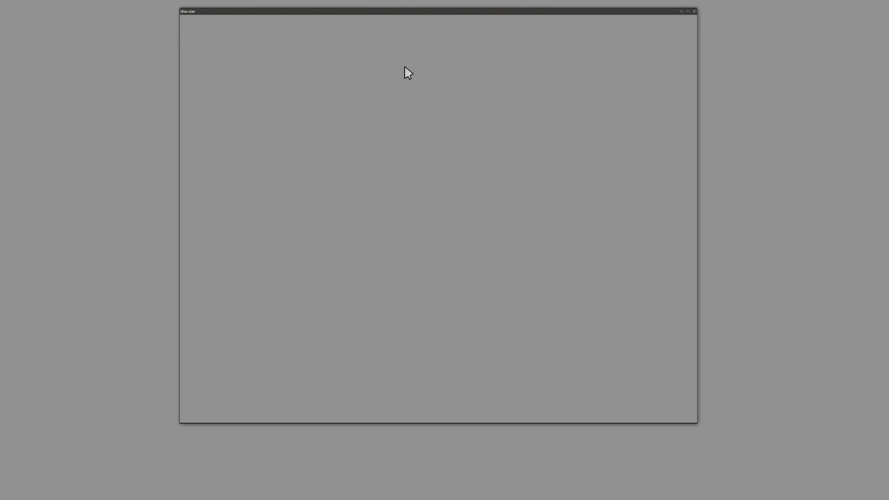
click(688, 11)
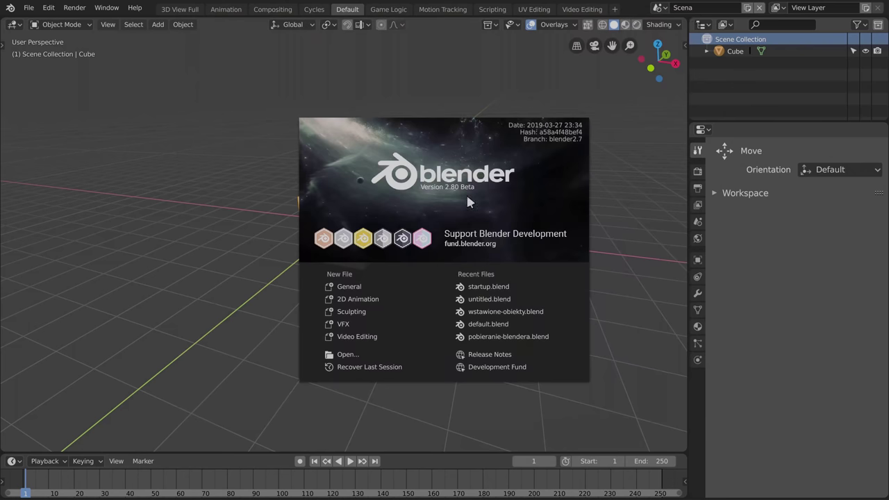
click(341, 100)
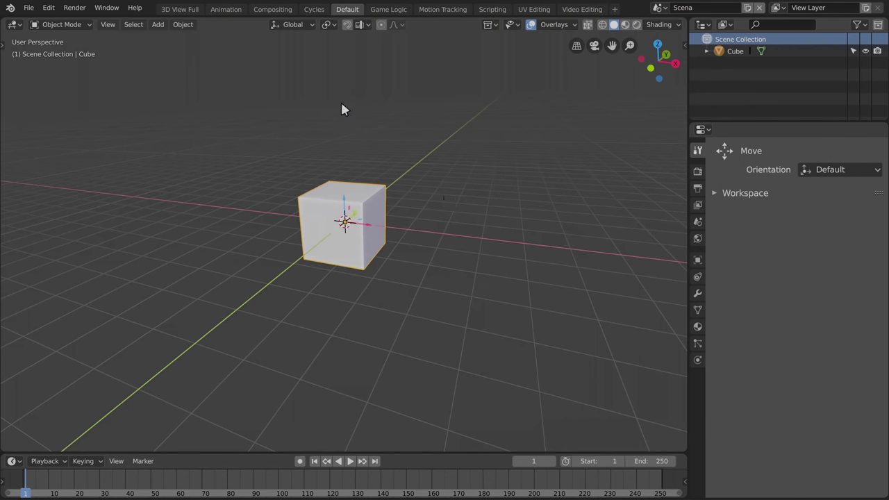
key(ctrl+q)
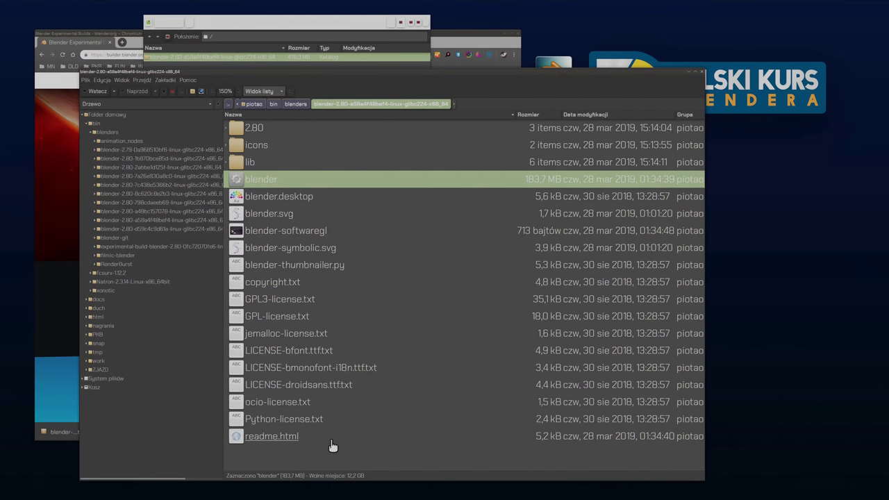
Open a terminal in the extracted 2.80 folder with 'Otwórz w terminalu' and enlarge its font
right_click(332, 445)
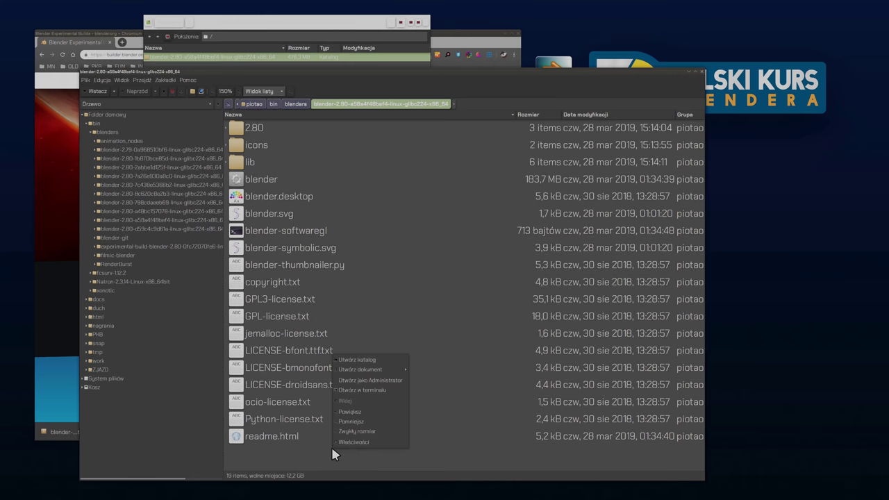
click(365, 390)
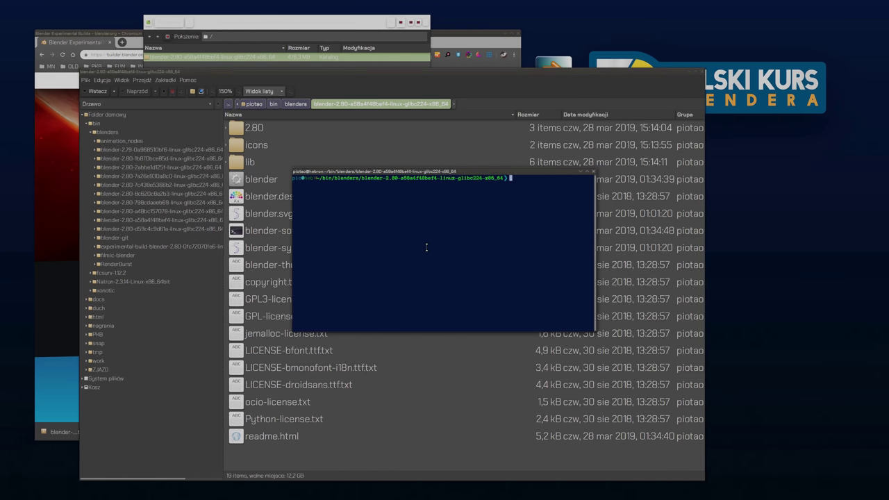
key(ctrl+plus)
key(ctrl+plus)
key(ctrl+plus)
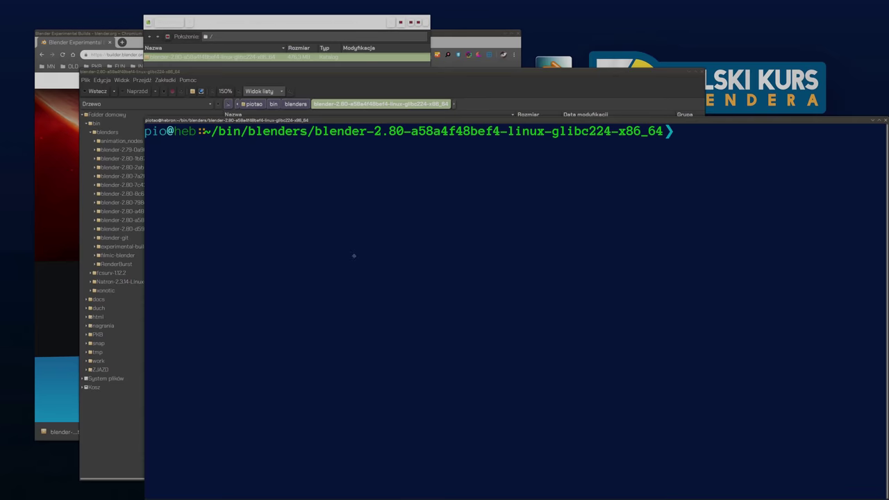
drag(354, 256, 230, 171)
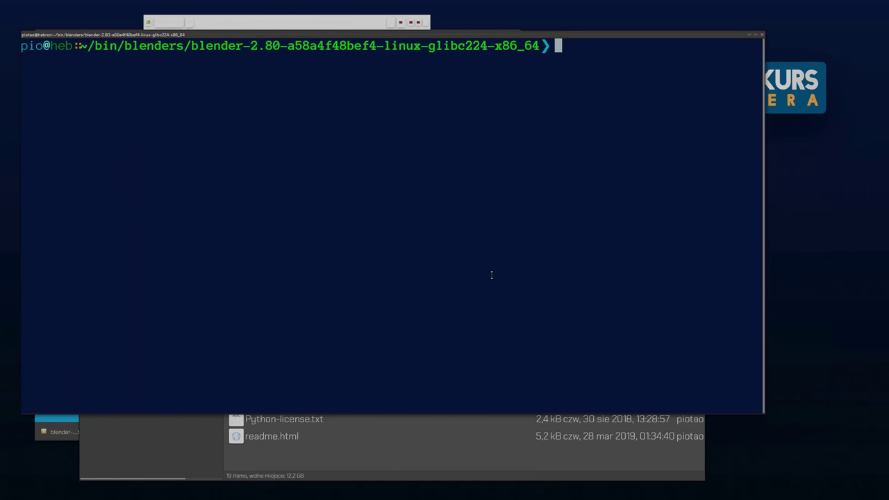
Run ls -l to list the folder's files with permissions and sizes
text(ls -)
text(l)
key(Return)
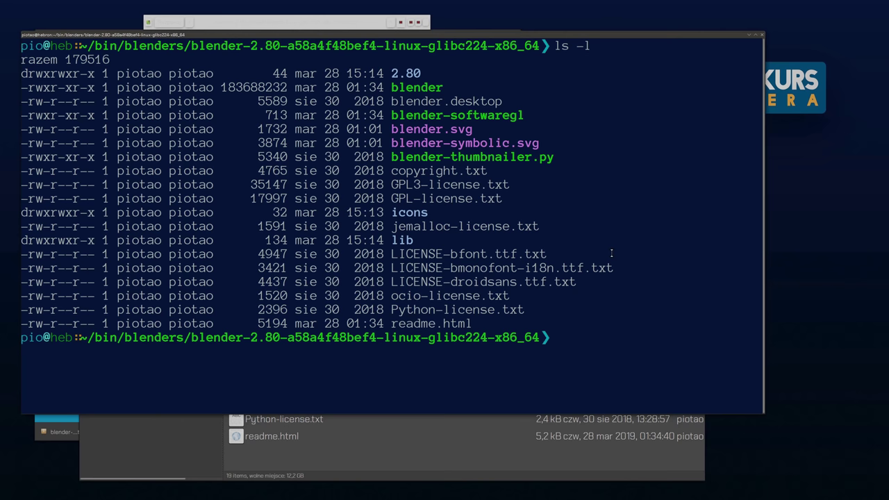
drag(609, 33, 607, 15)
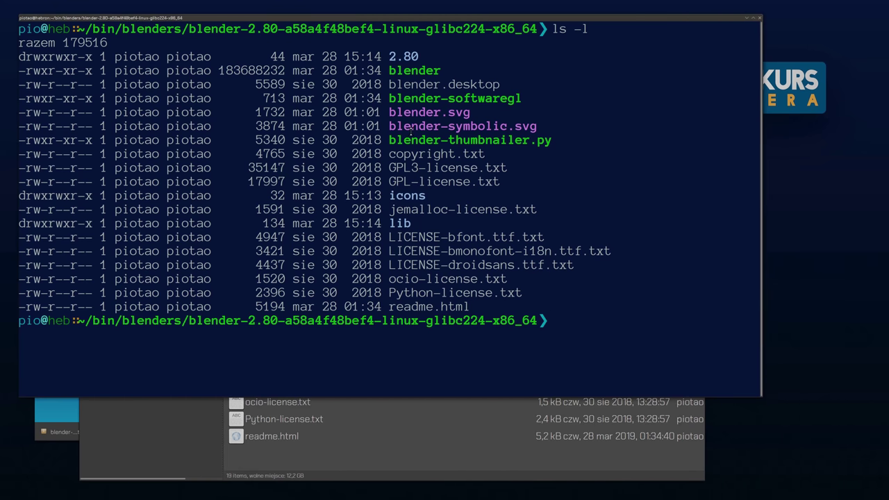
Highlight the blender executable's name, size 183688232 and rwxr-xr-x permissions in the listing
drag(441, 71, 391, 70)
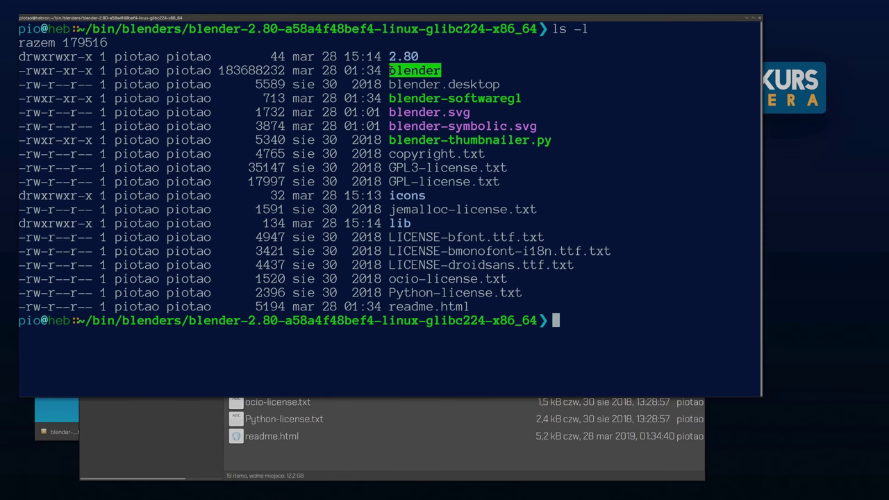
drag(285, 70, 221, 70)
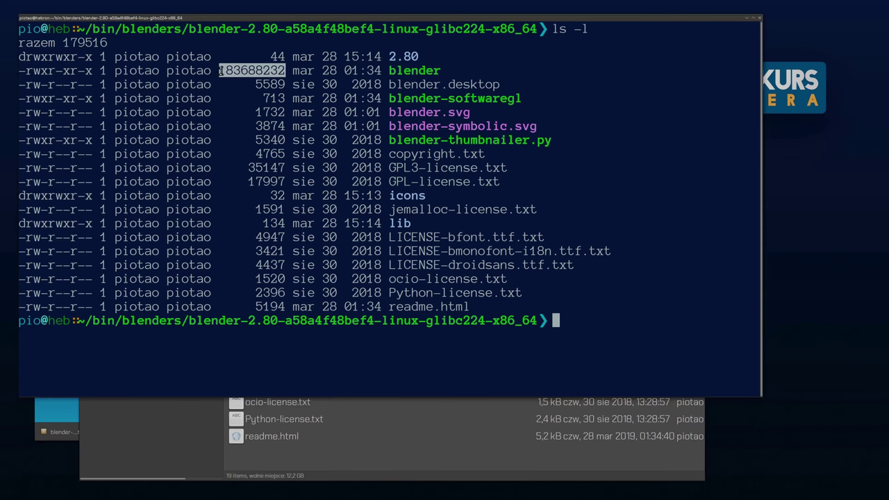
click(235, 74)
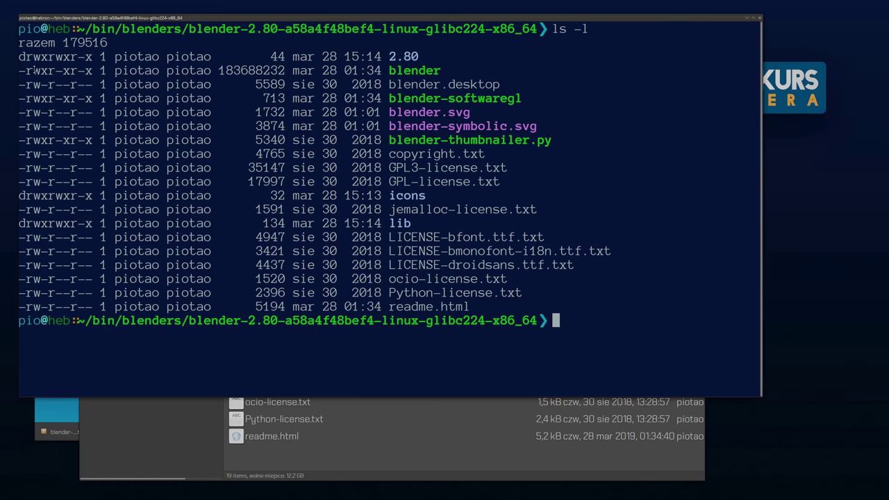
click(66, 71)
drag(85, 70, 93, 70)
drag(27, 70, 90, 71)
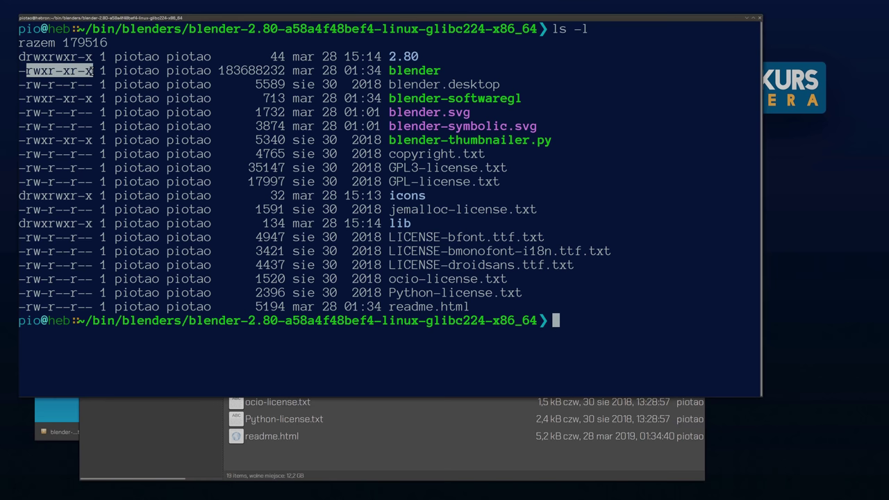
drag(446, 72, 389, 70)
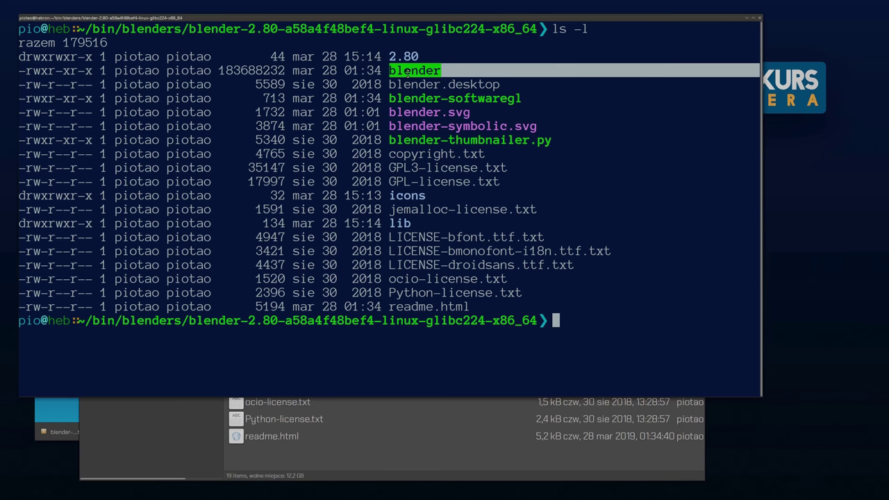
Launch Blender 2.80 with ./blender, then close Preferences and the splash screen
text(./blender)
key(Return)
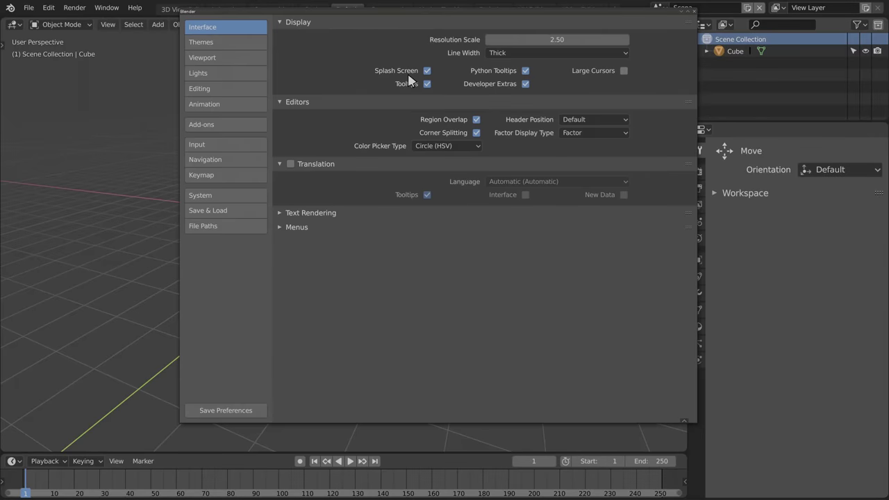
click(693, 13)
click(376, 134)
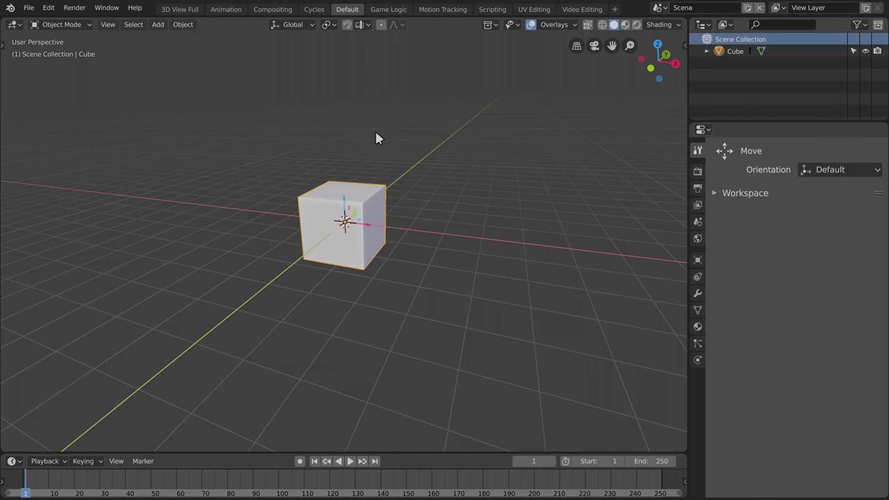
Quit Blender with Ctrl+Q, then highlight and deselect its colour management messages in the terminal
key(ctrl+q)
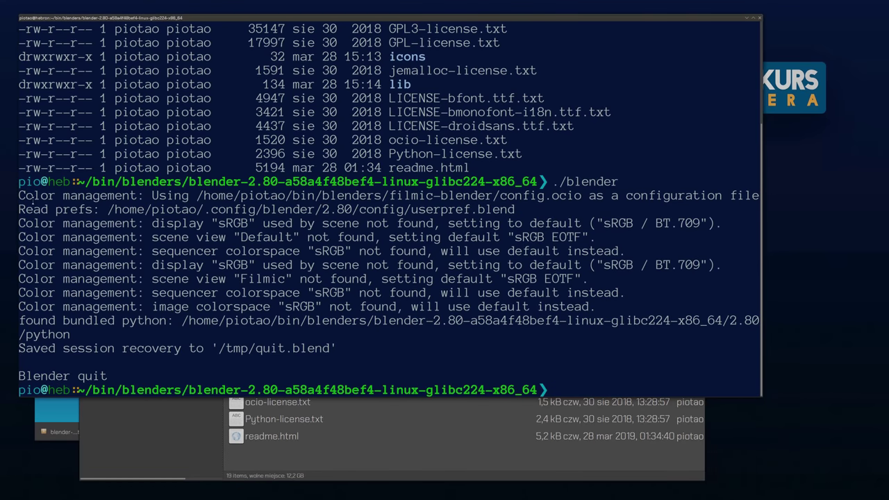
mouse_move(21, 194)
mouse_down()
mouse_move(308, 254)
mouse_move(403, 375)
mouse_up()
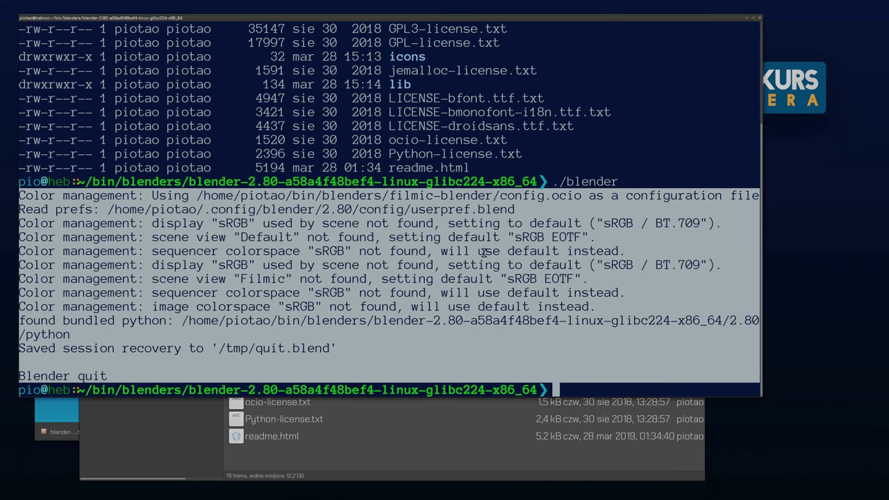
click(428, 275)
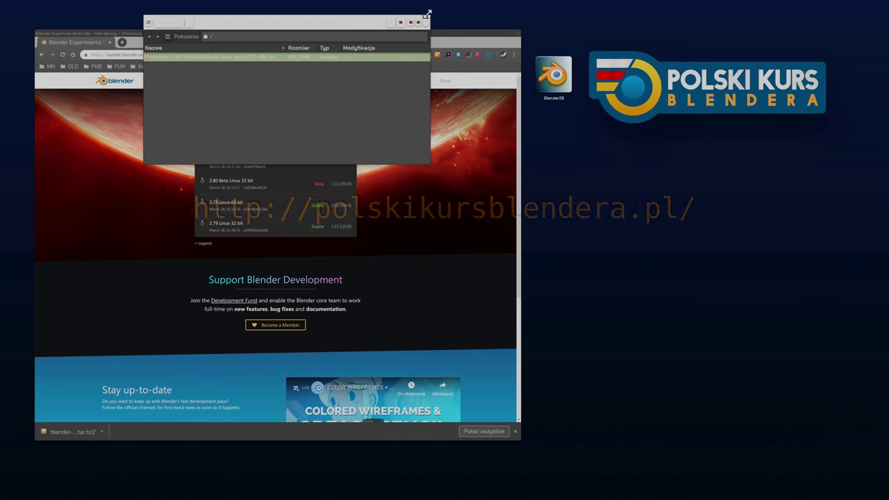
Close the archive manager window to reveal the Blender Experimental Builds page
click(428, 23)
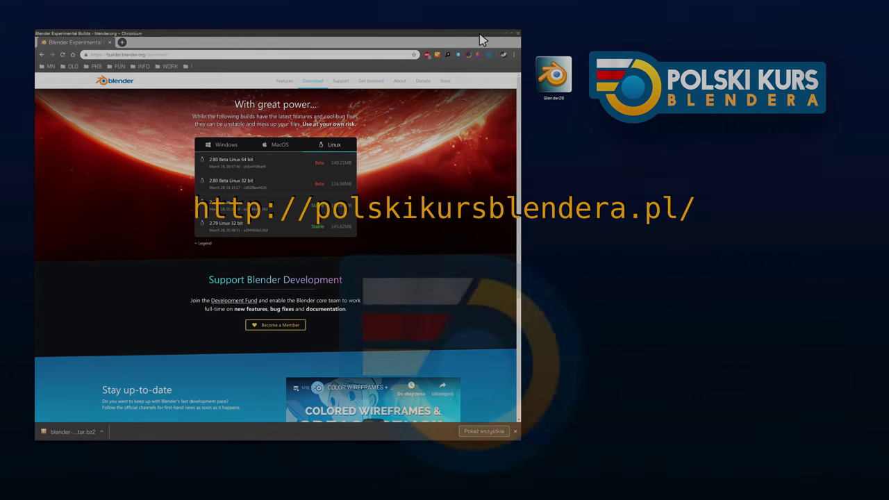